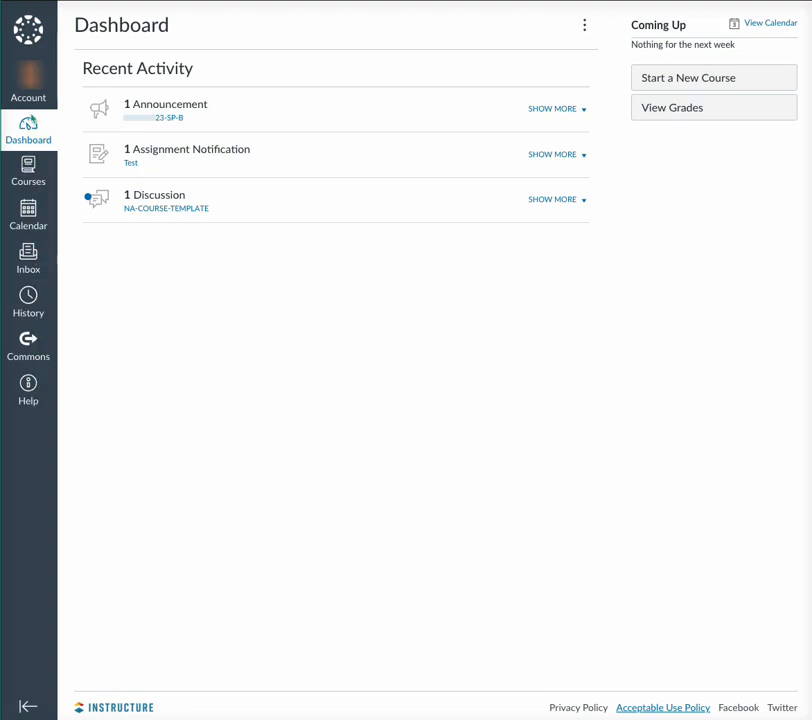
Create a new course named "LMS & Evaluations" from the dashboard.
click(35, 143)
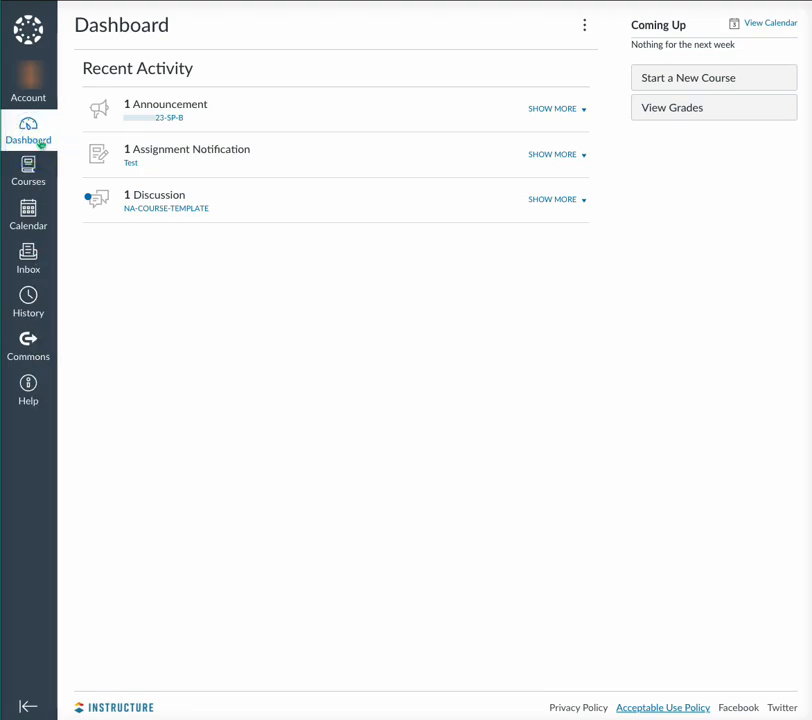
click(39, 142)
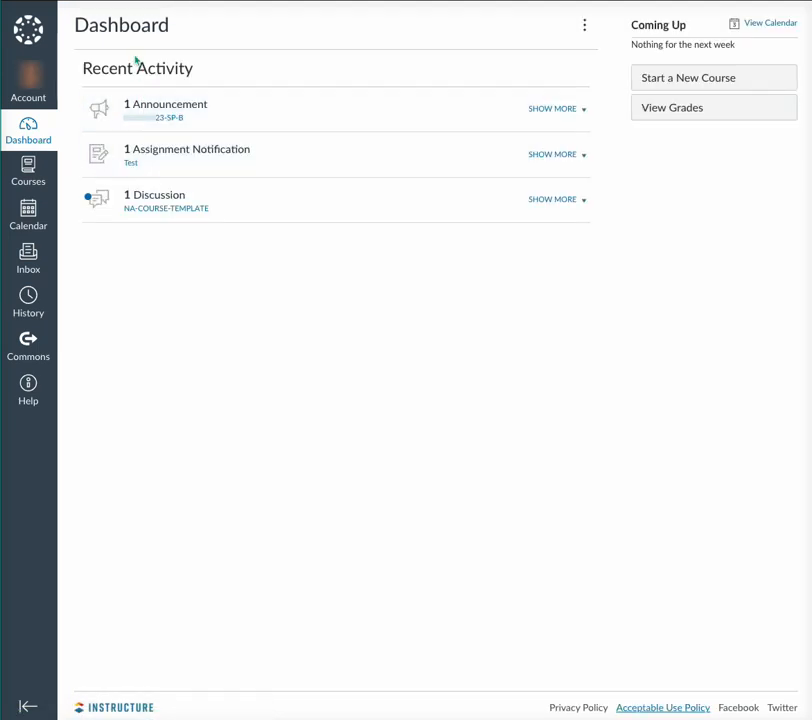
click(757, 80)
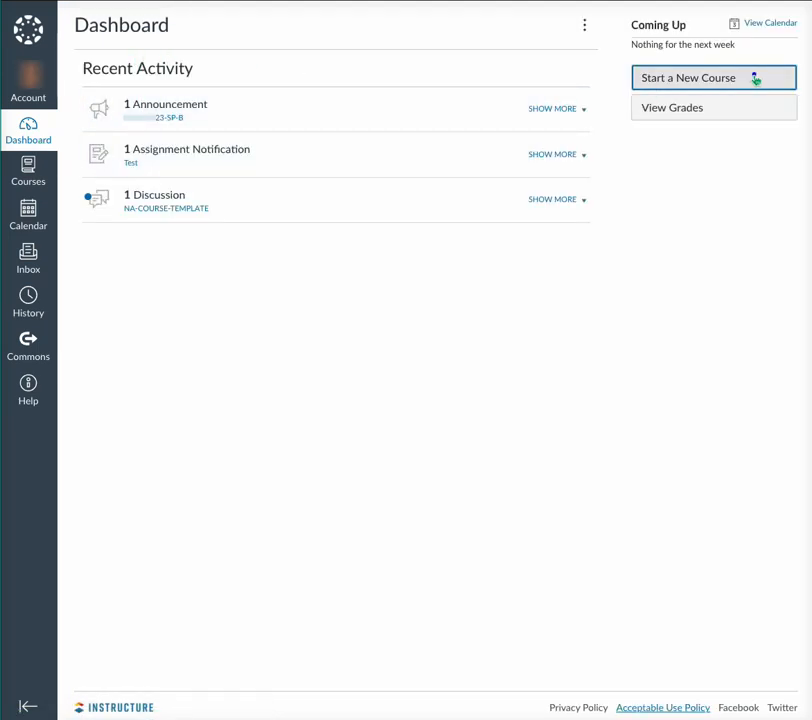
click(319, 377)
text(LMS & Evaluations)
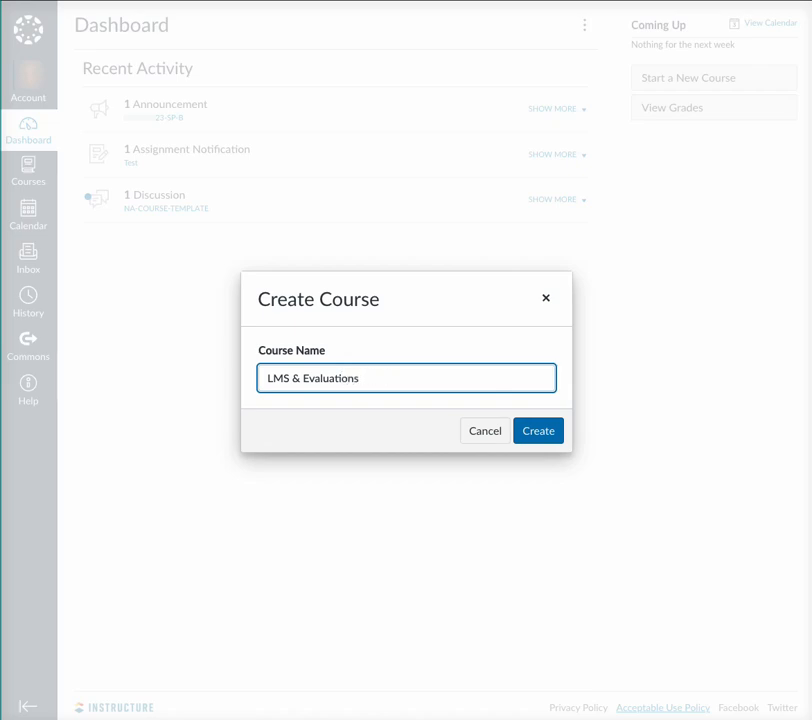
click(538, 431)
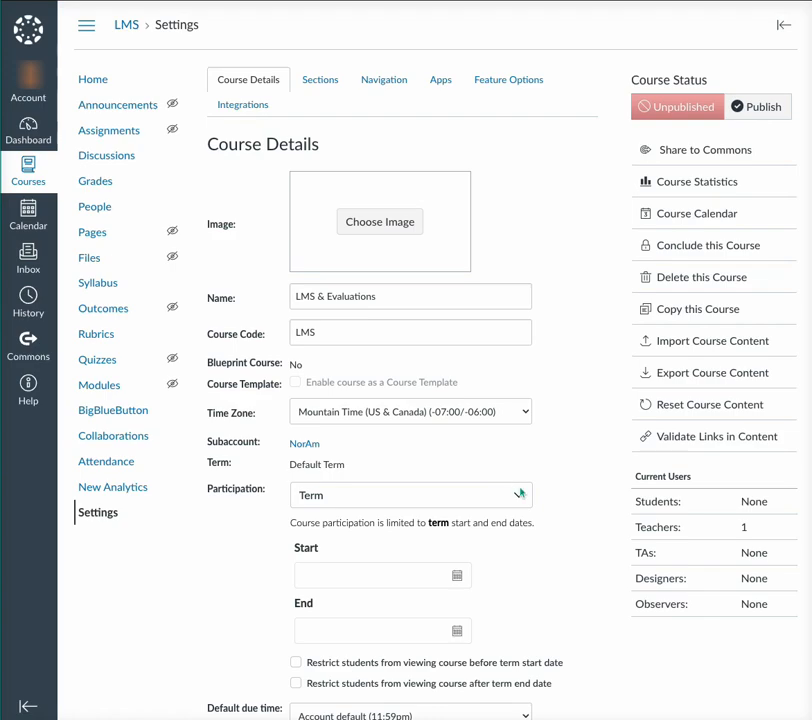
Set the course's participation to Course, with start date Mar 19, 2023 and end date Apr 23, 2023.
scroll(520, 492, down, 3)
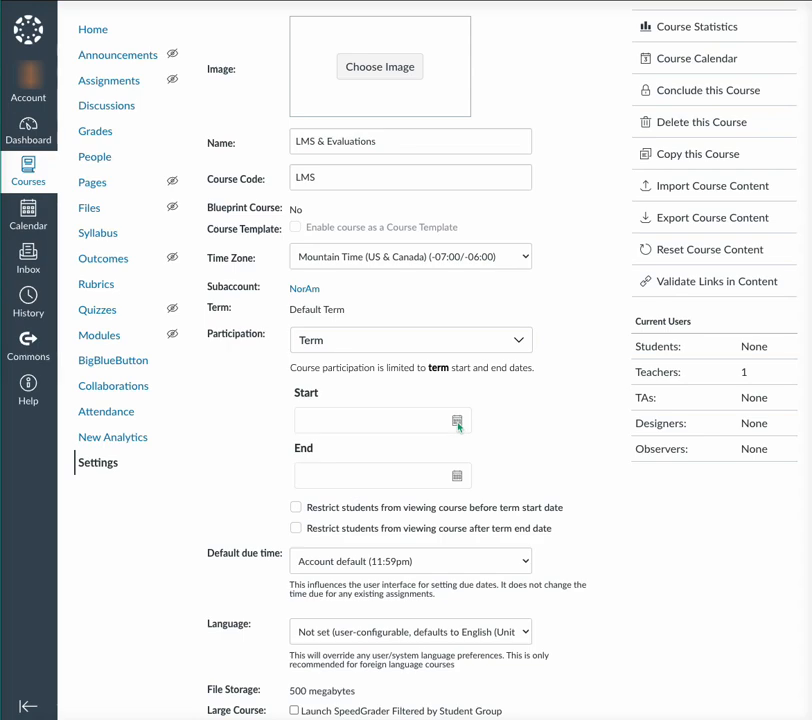
click(457, 422)
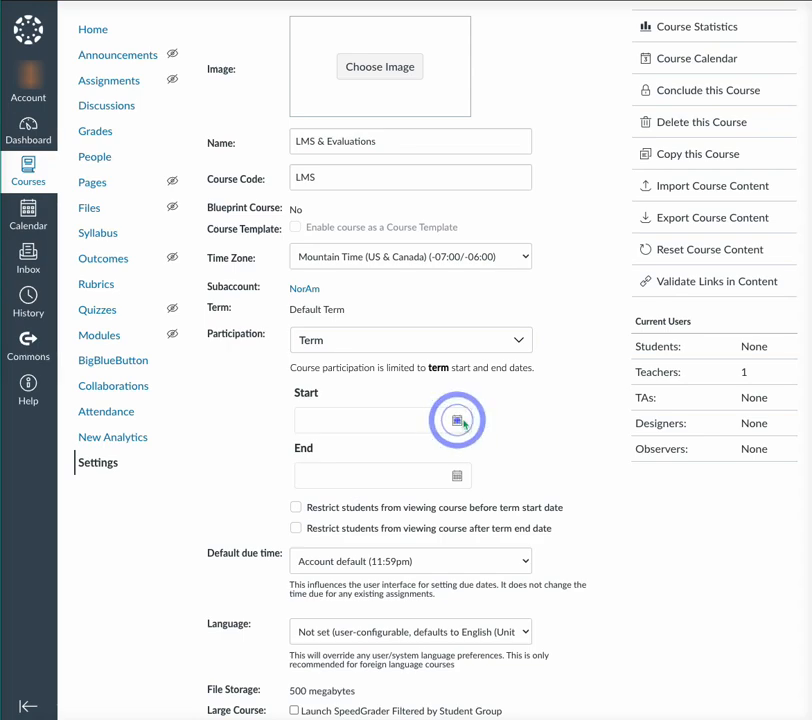
click(521, 342)
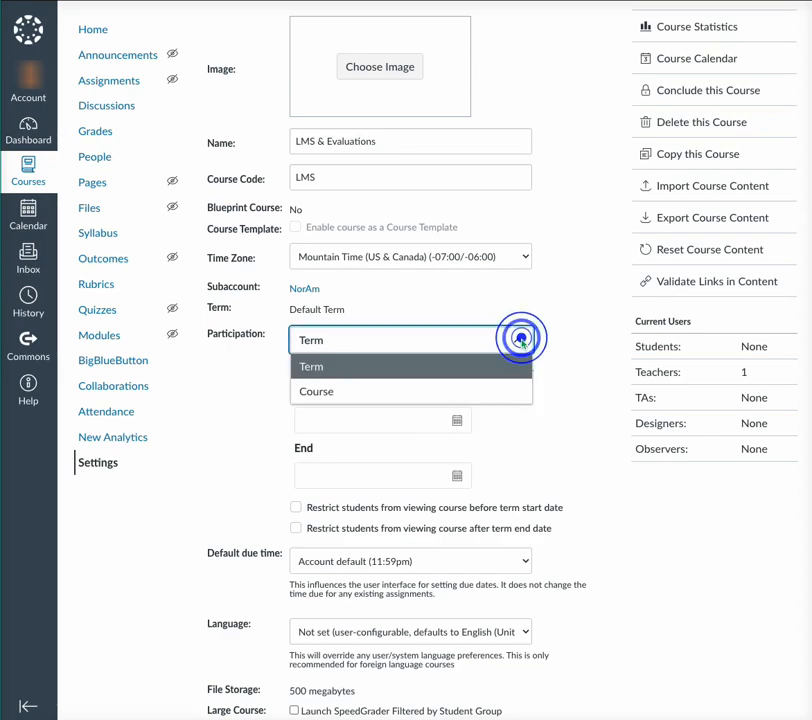
click(404, 394)
click(457, 433)
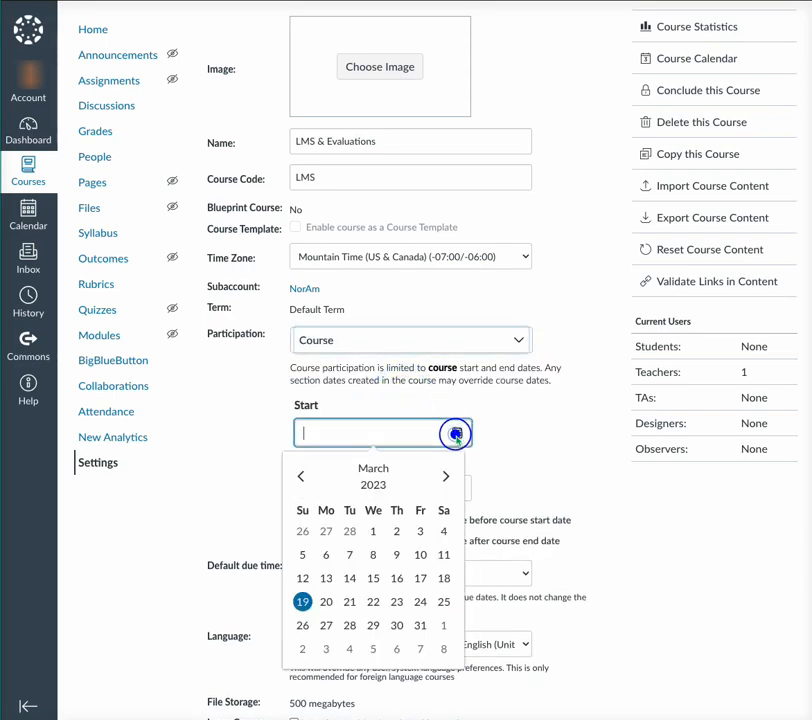
click(302, 602)
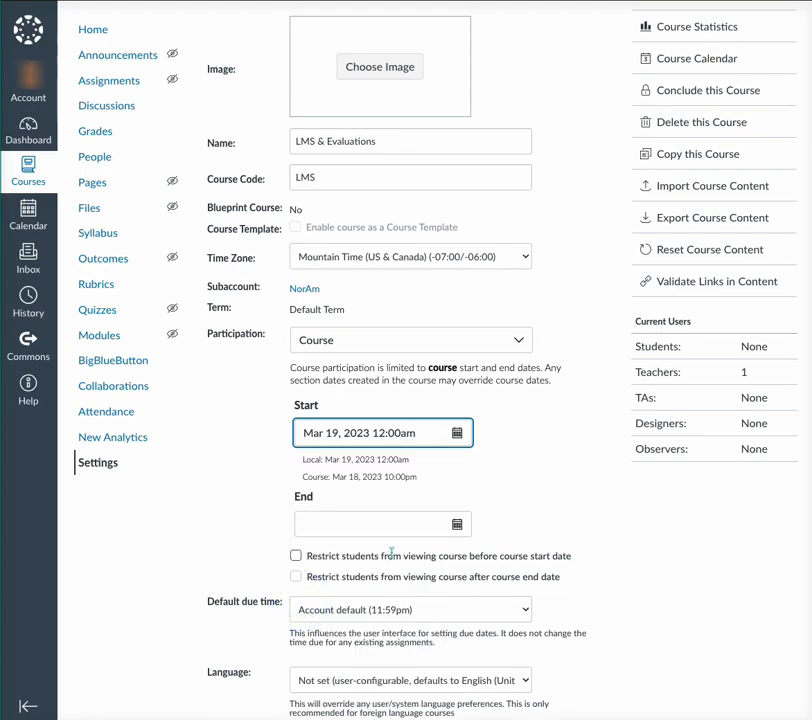
click(457, 526)
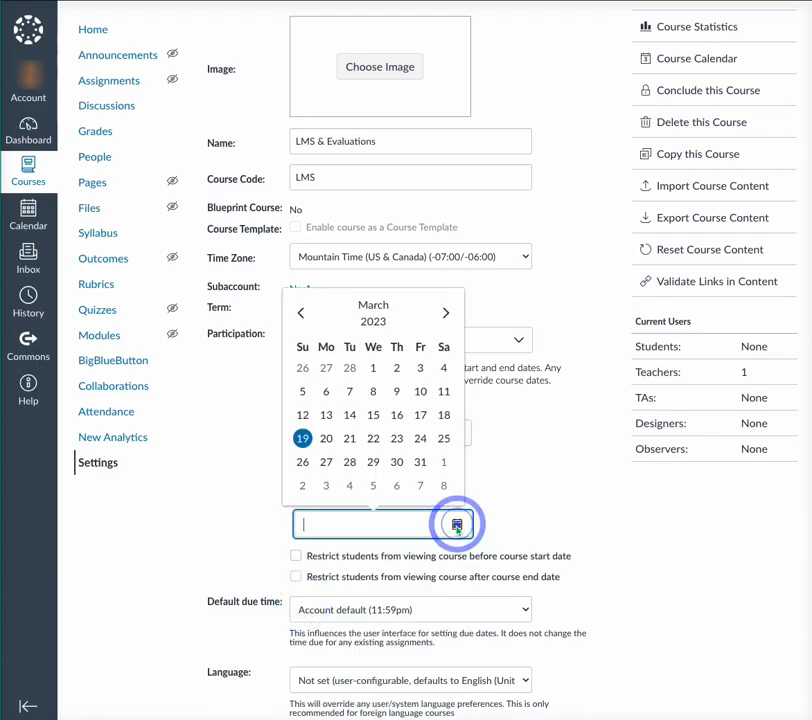
click(446, 312)
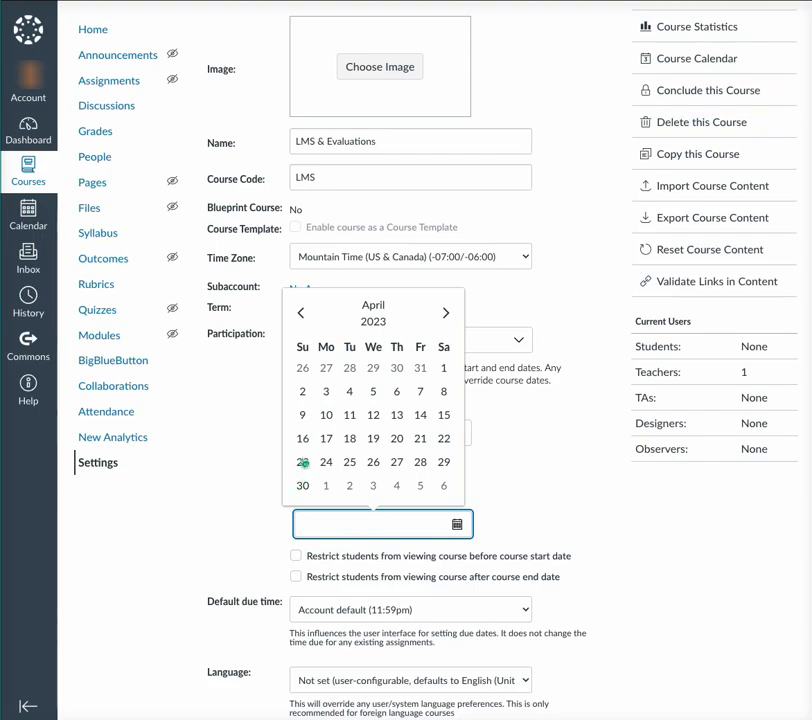
click(302, 462)
Save the updated course details and publish the course.
scroll(515, 556, down, 6)
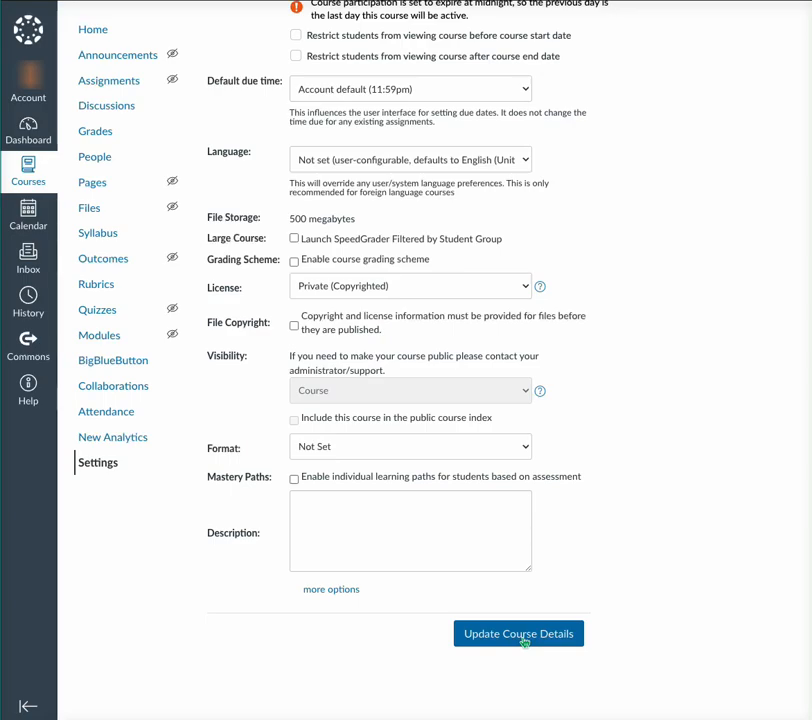
click(523, 637)
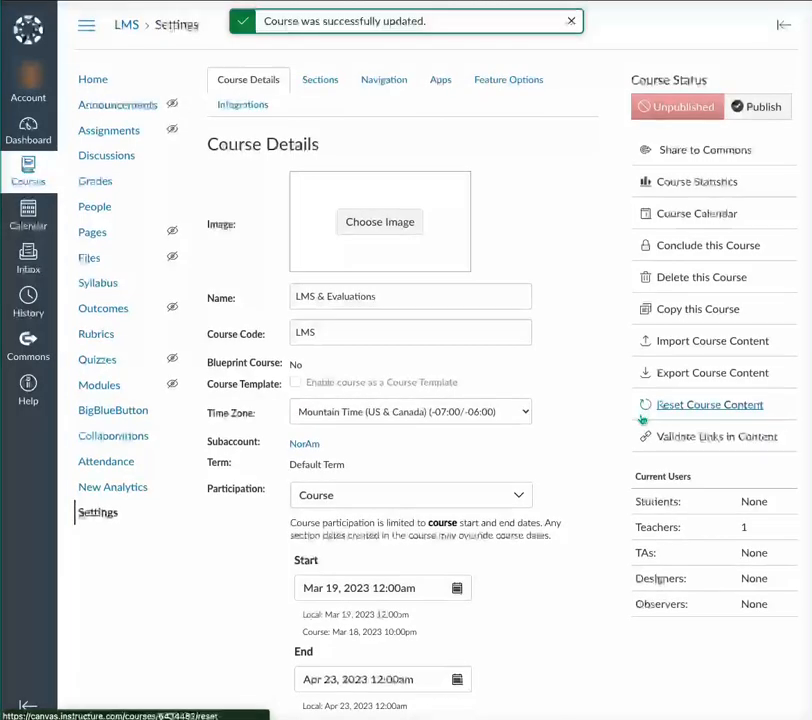
click(762, 107)
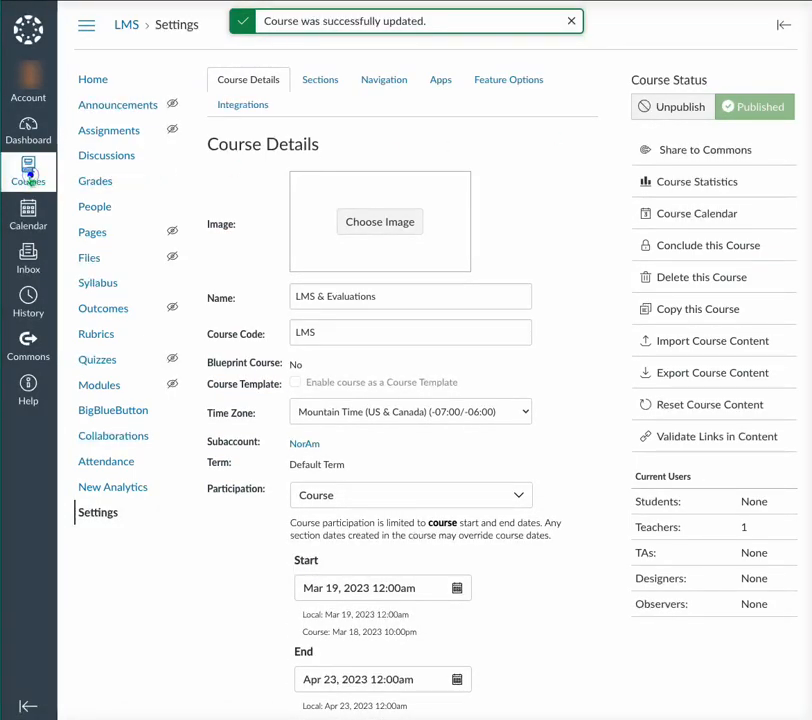
Open the LMS & Evaluations course and start a new page titled "Home Page".
click(30, 172)
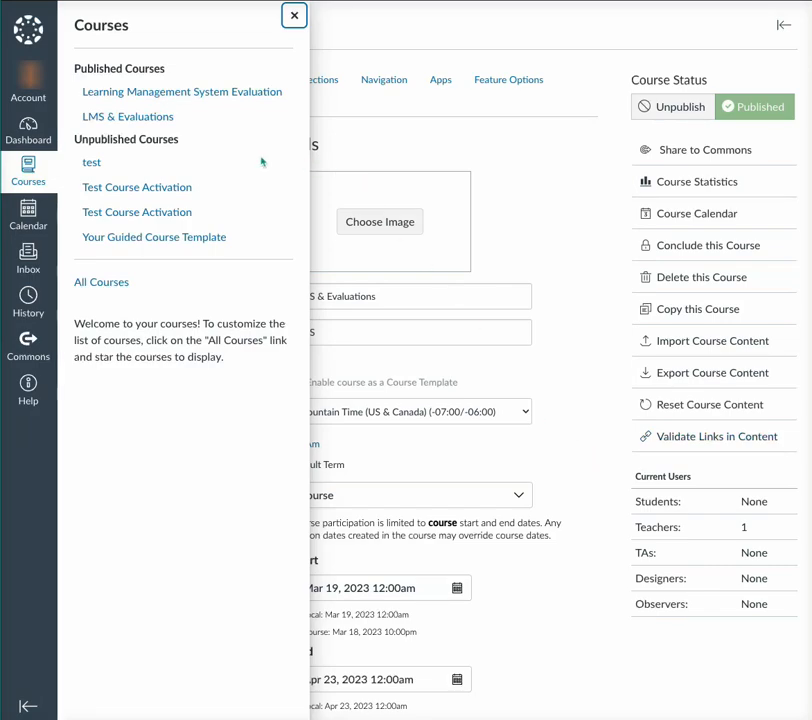
click(158, 118)
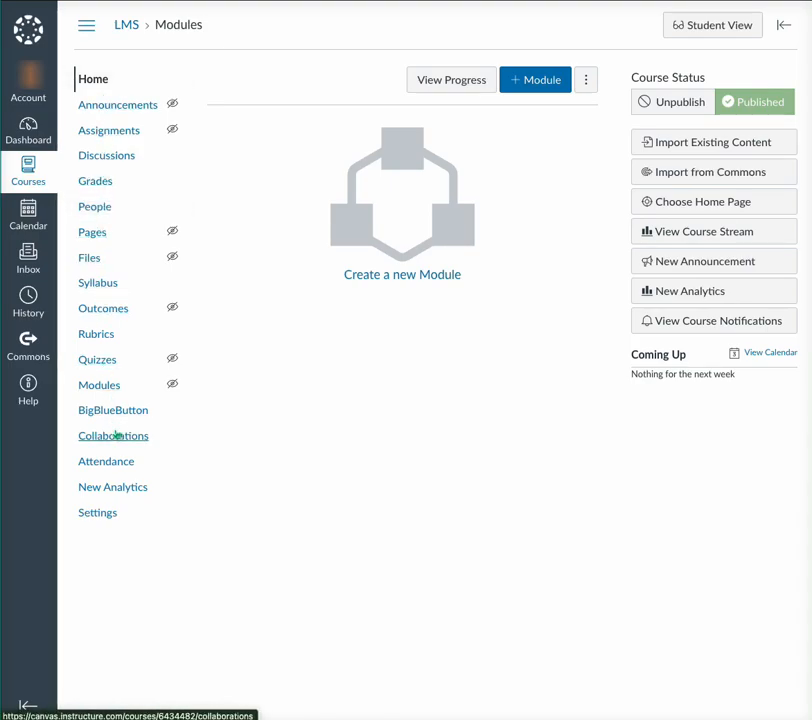
click(94, 235)
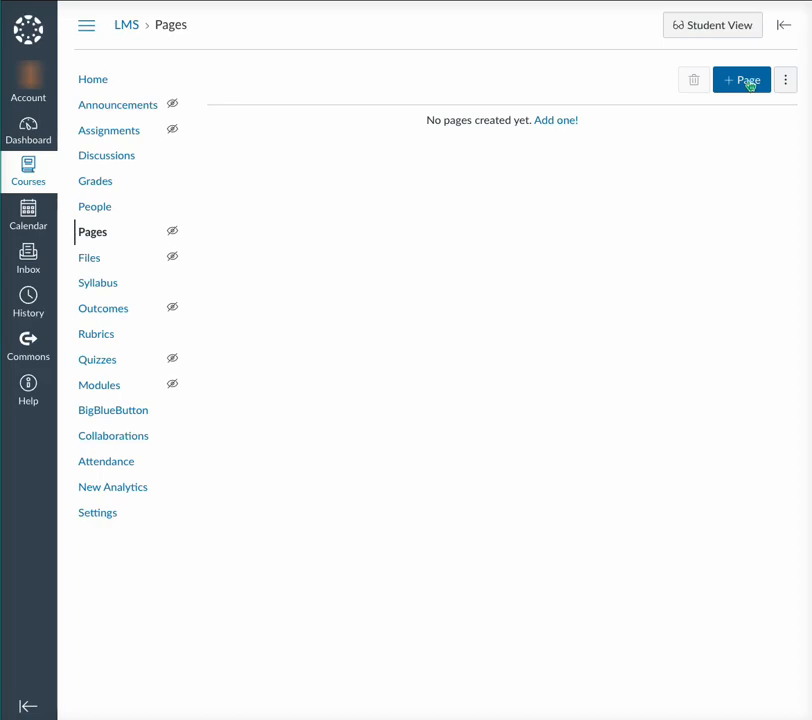
click(748, 82)
click(363, 111)
text(Home Page)
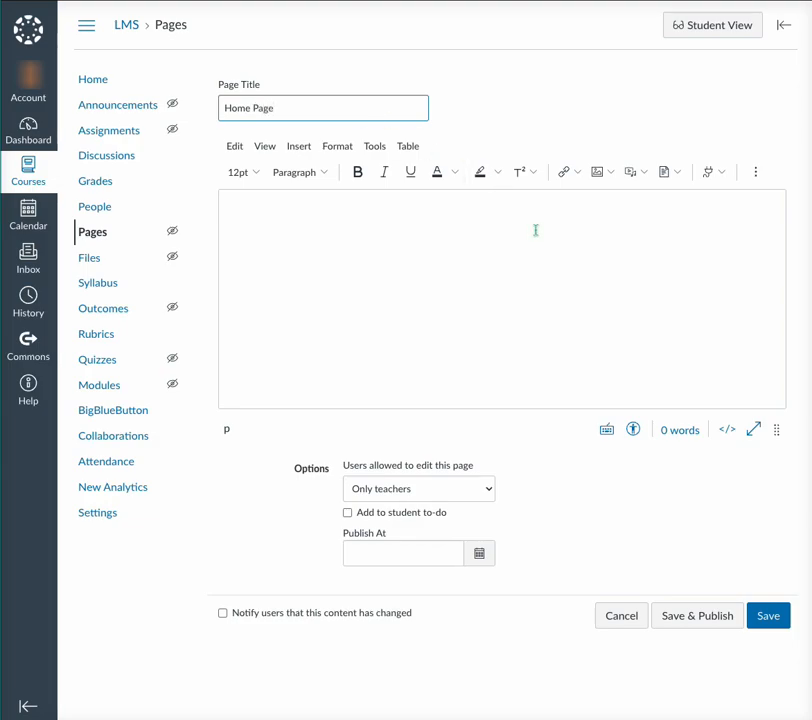
Upload the LMS banner JPEG from the computer as an image for the page body.
click(597, 174)
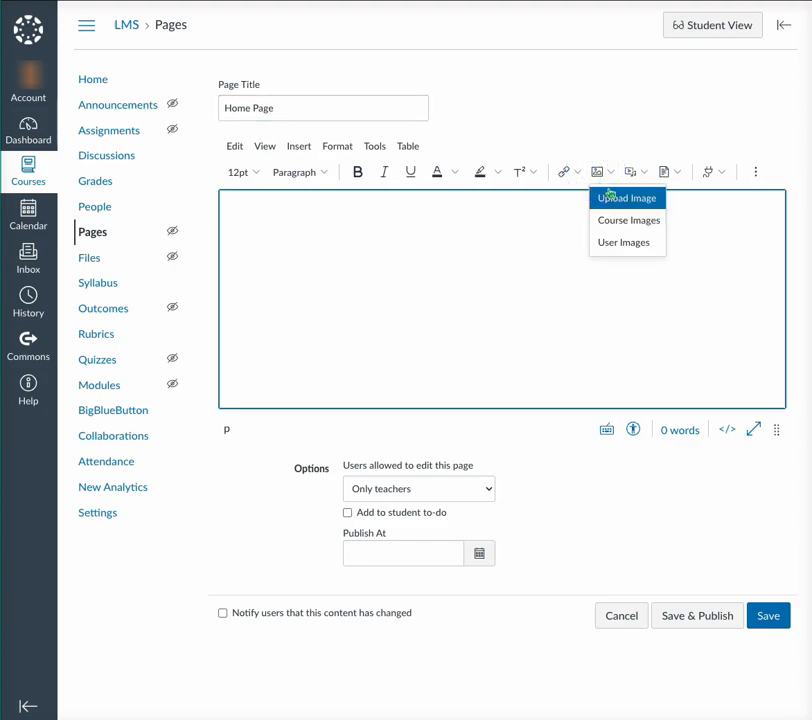
click(610, 200)
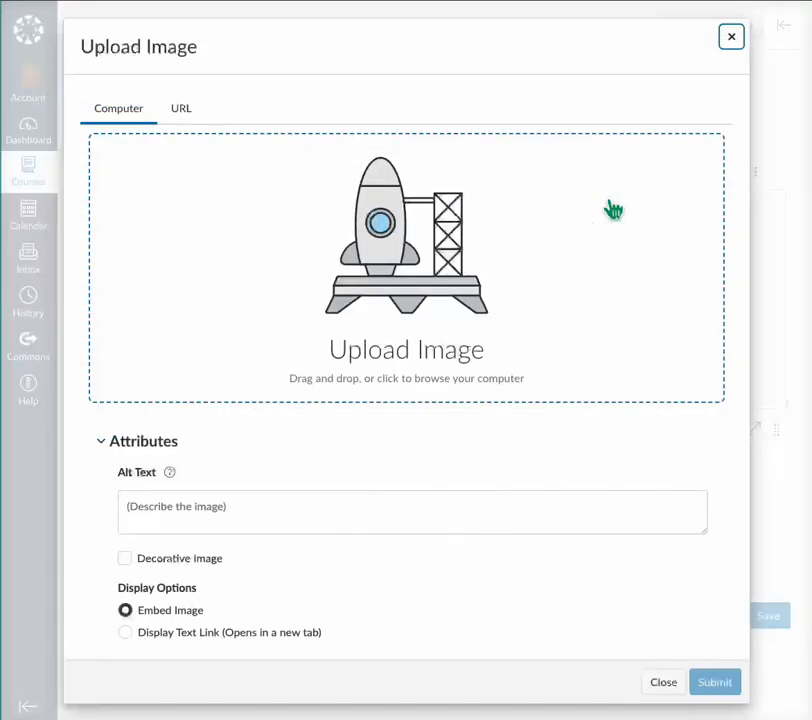
drag(41, 372, 433, 265)
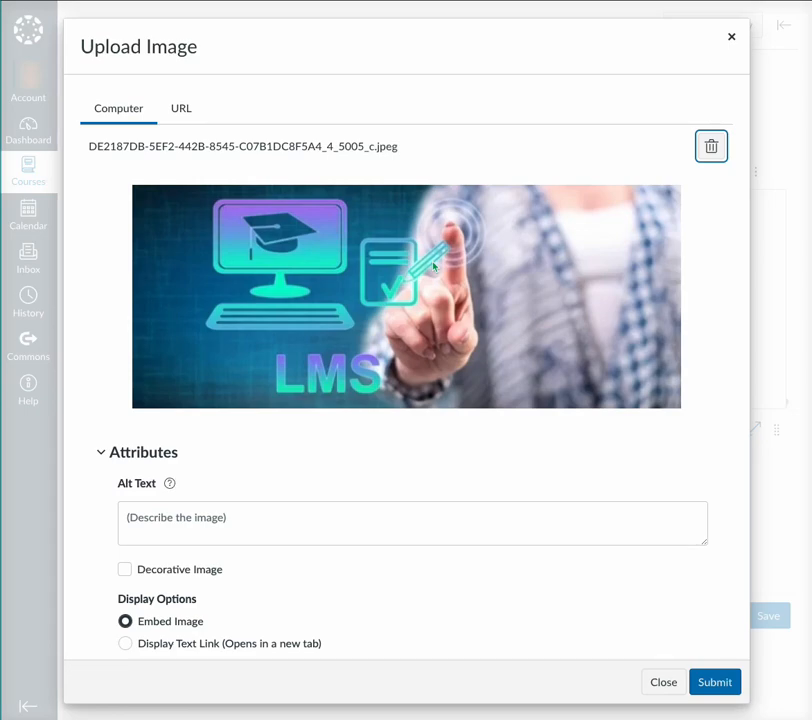
Enter the alt text "LMS Image", mark the image as decorative, and embed it in the page.
click(219, 517)
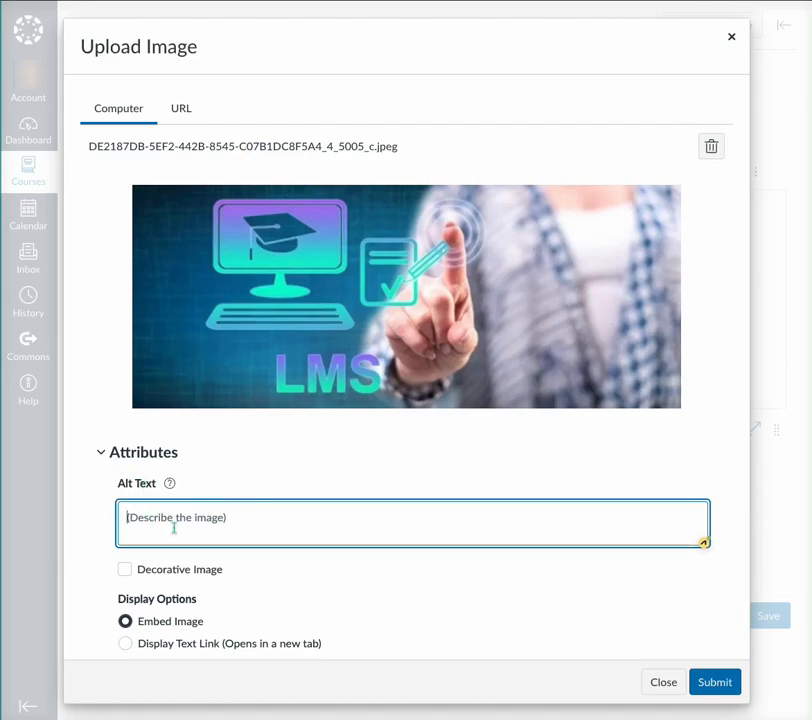
text(LM)
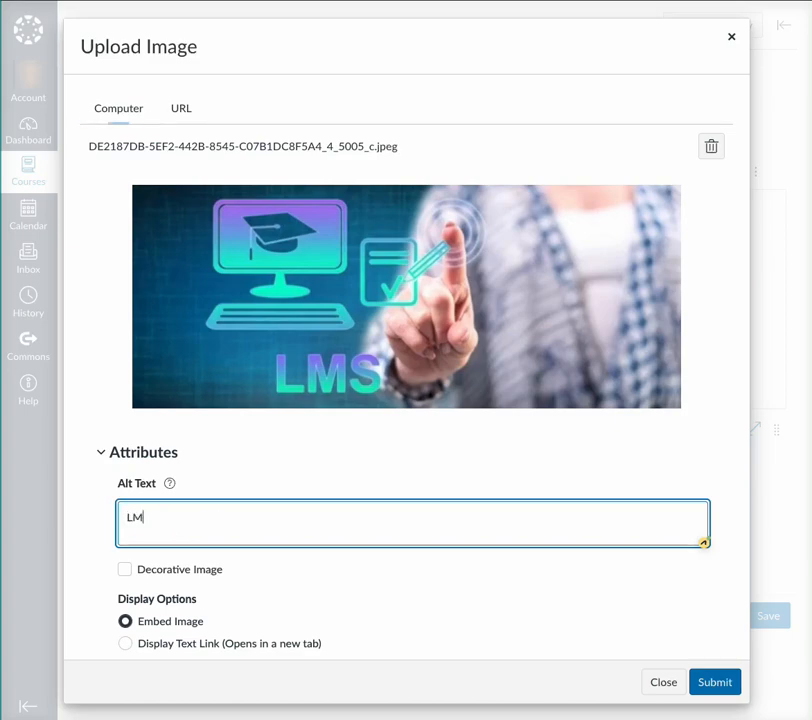
text(S Image)
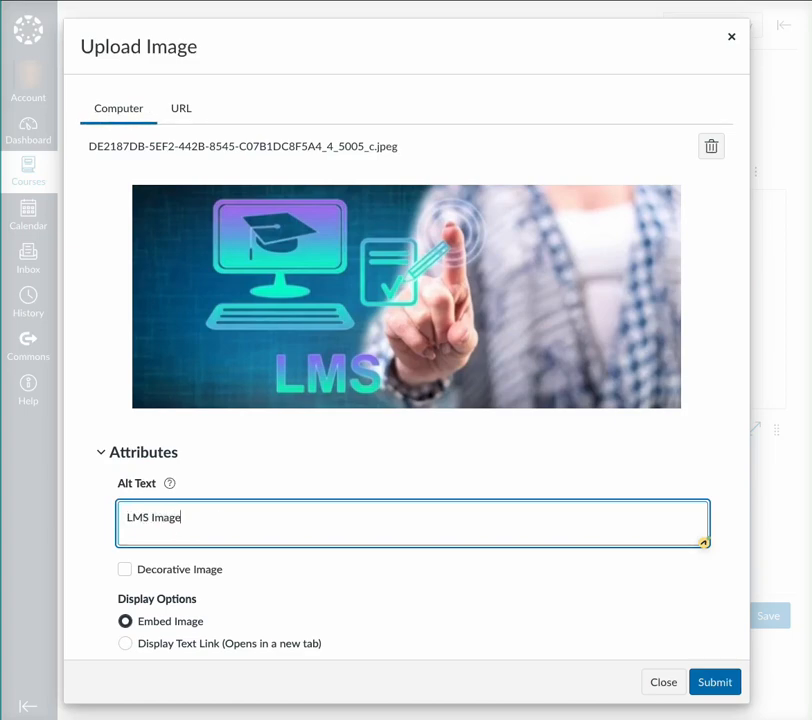
click(125, 569)
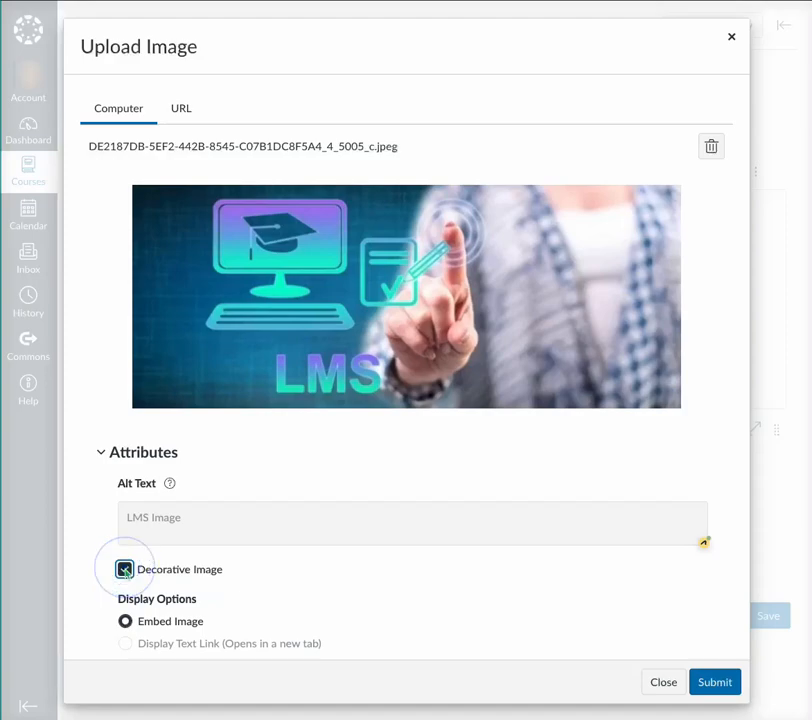
scroll(480, 516, down, 1)
click(478, 509)
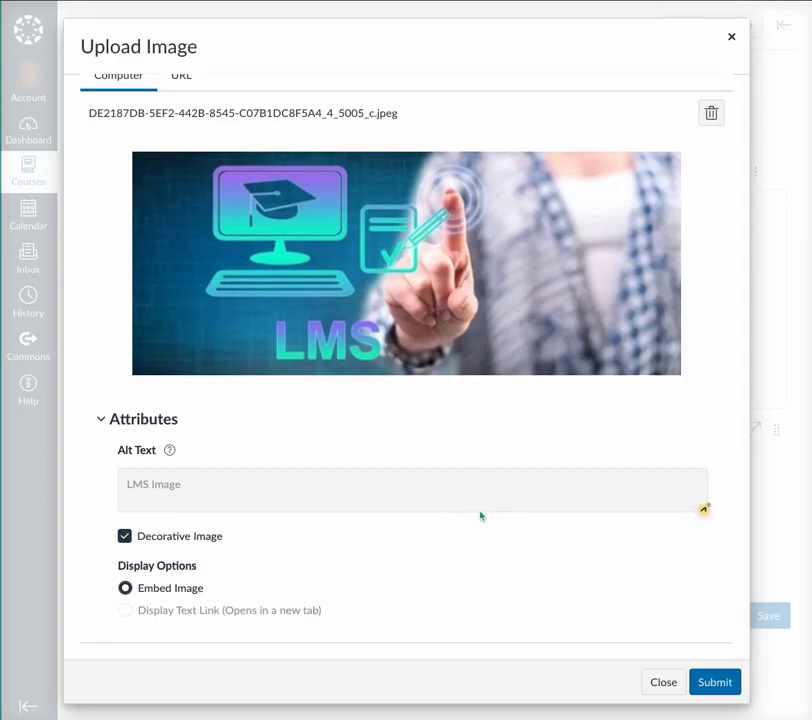
click(700, 681)
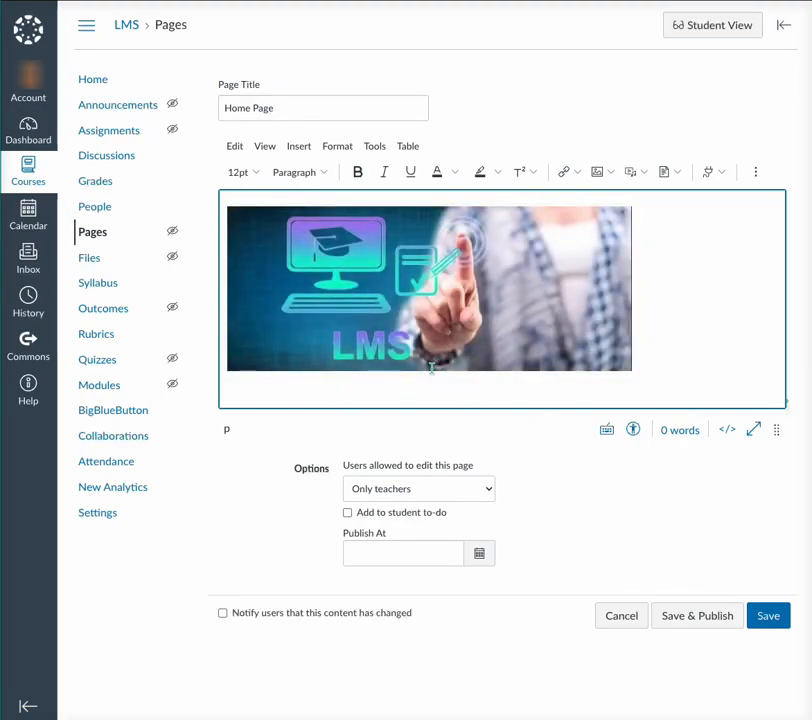
Add the text "Learning Management System & Evaluations" below the image, and save and publish the page.
click(270, 384)
click(276, 385)
click(699, 351)
text(Learning Ma)
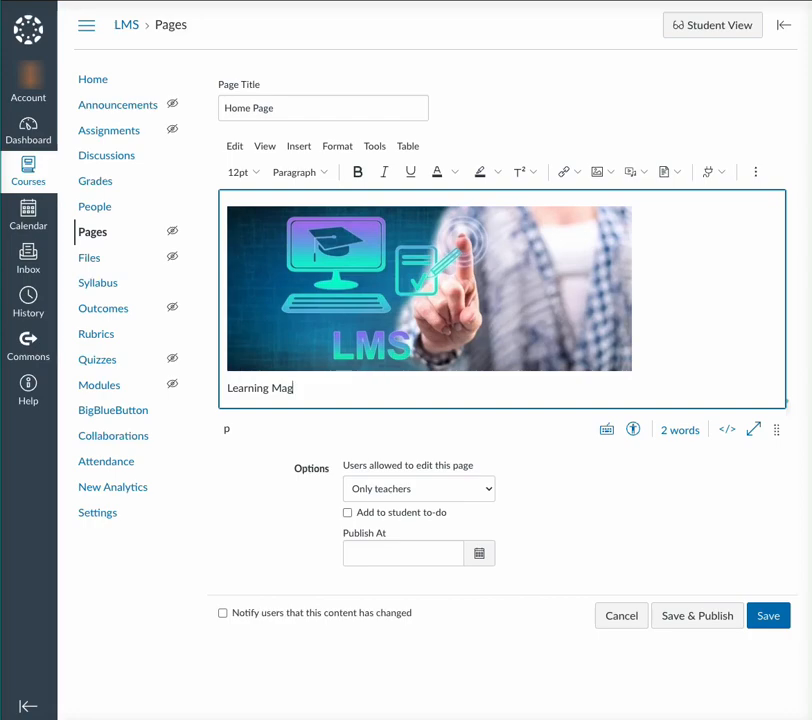
text(nagemen)
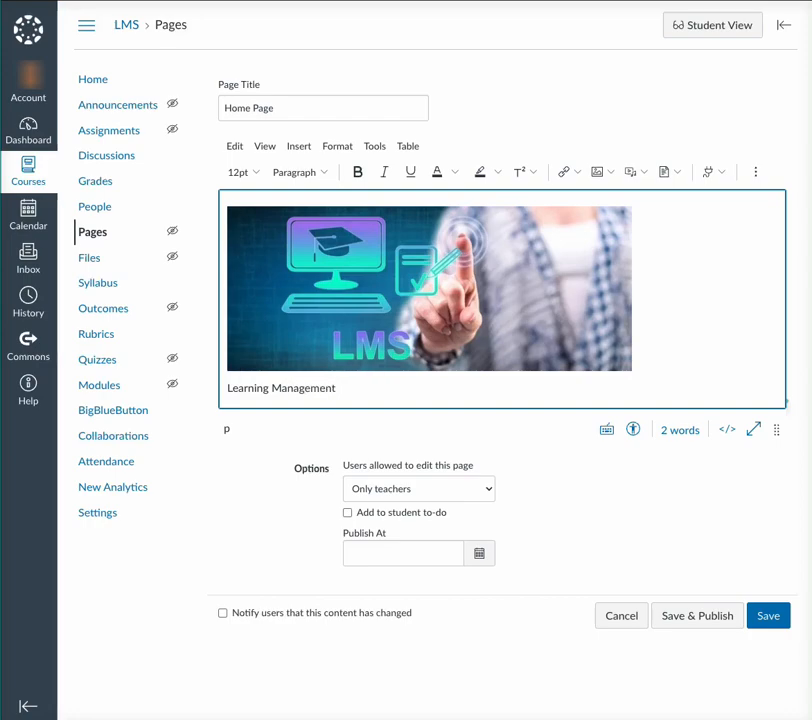
text(t System & Evaluations)
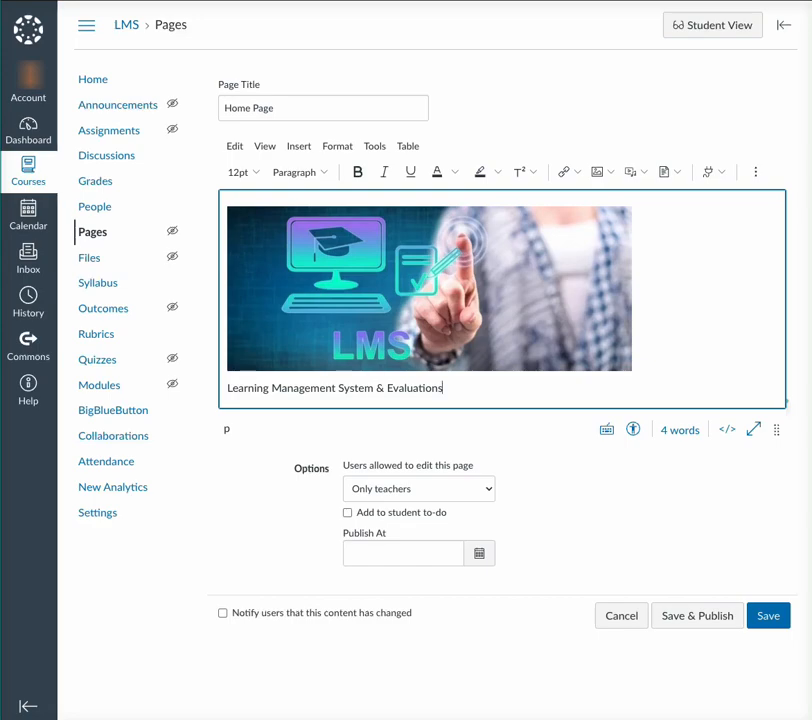
click(703, 618)
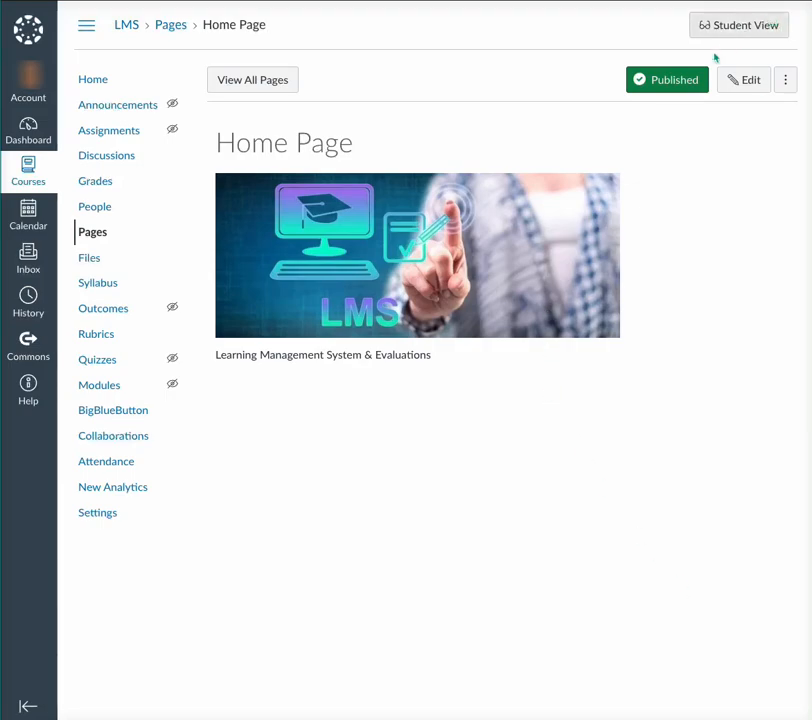
Make the Home Page the course's front page and go to the course home.
click(786, 82)
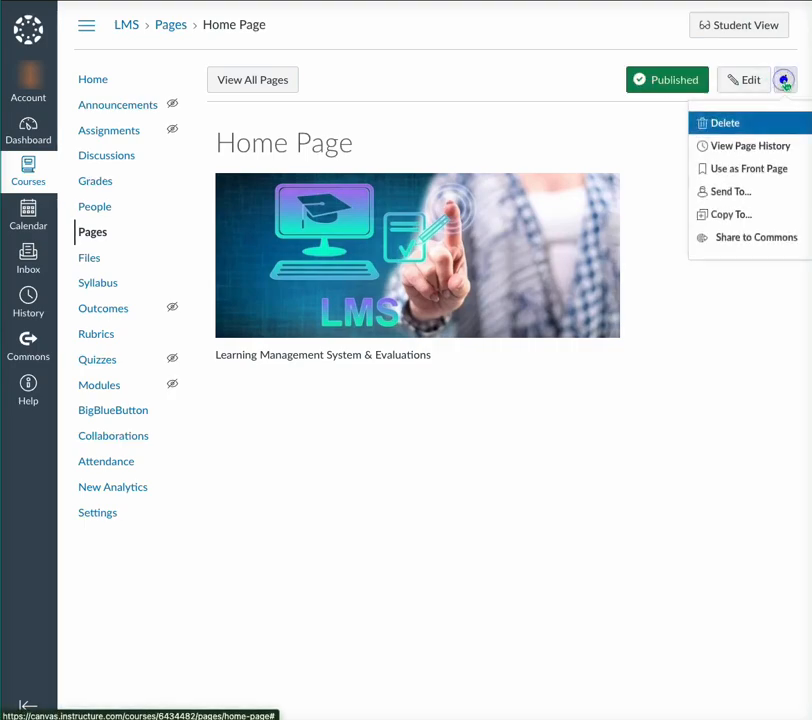
click(757, 172)
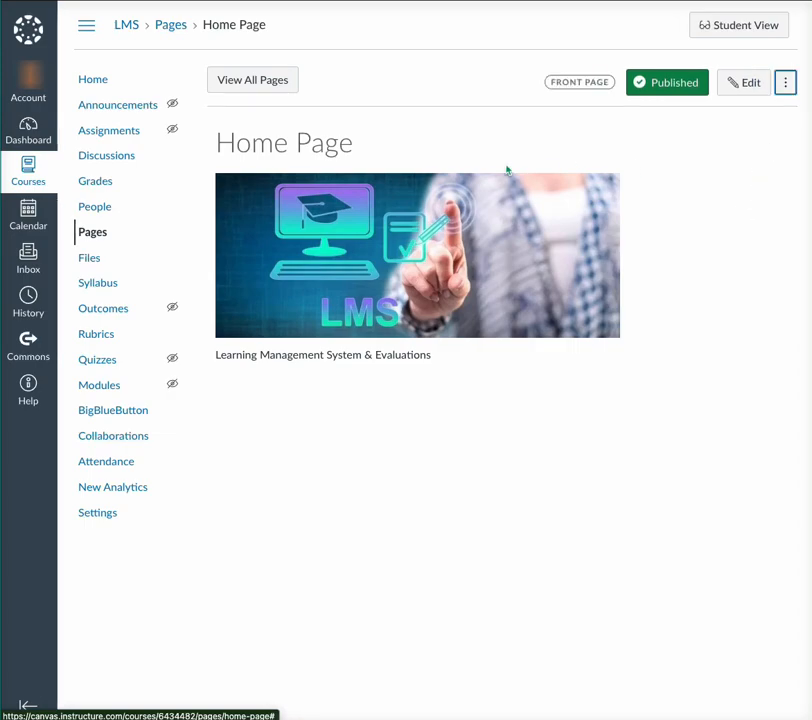
click(99, 85)
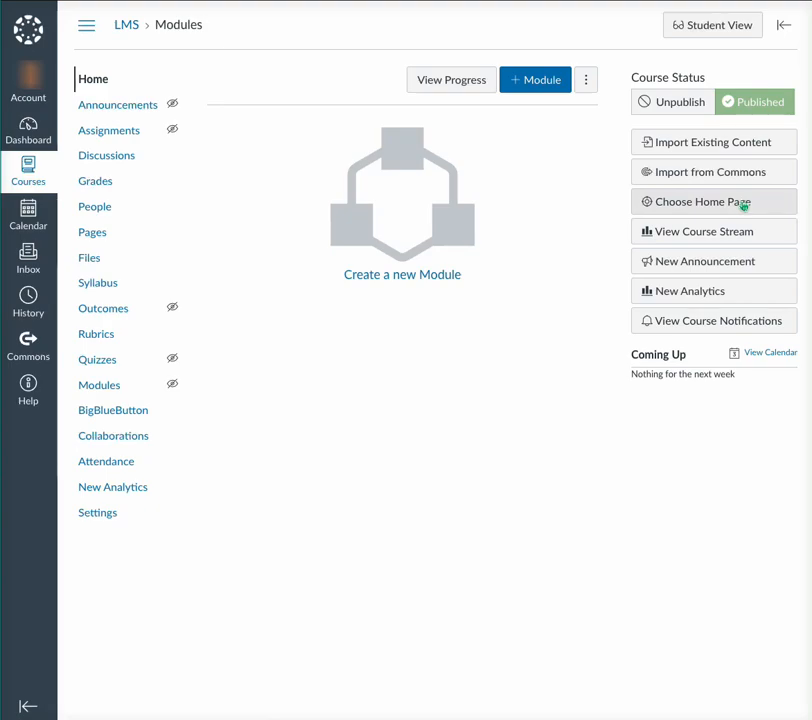
Set the course home page to display the Pages Front Page and save the choice.
click(741, 202)
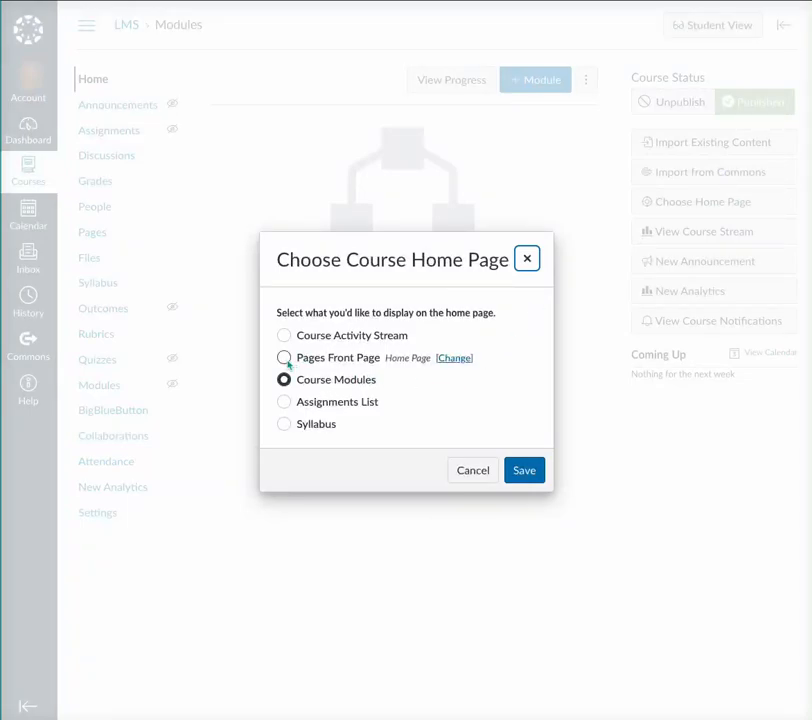
click(284, 358)
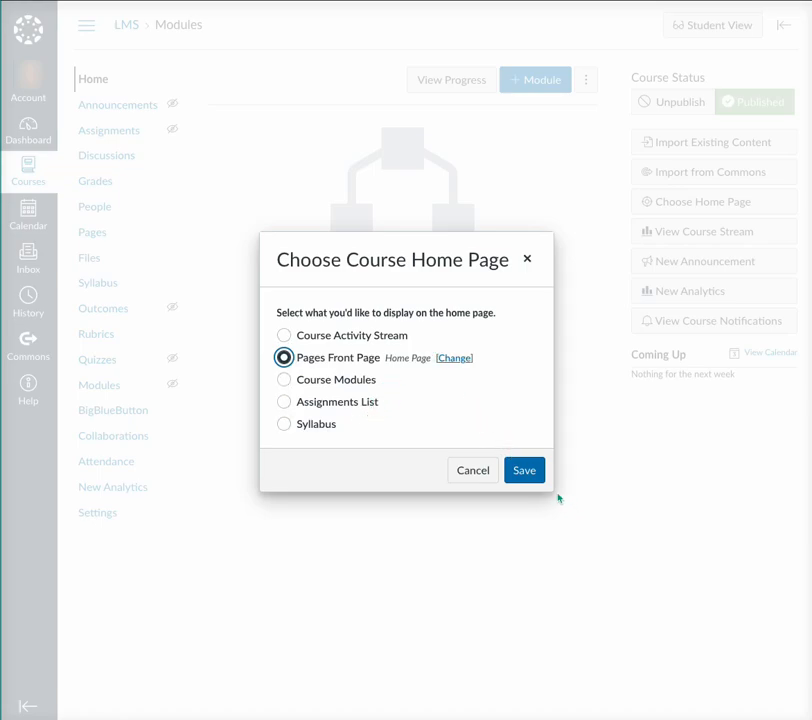
click(527, 471)
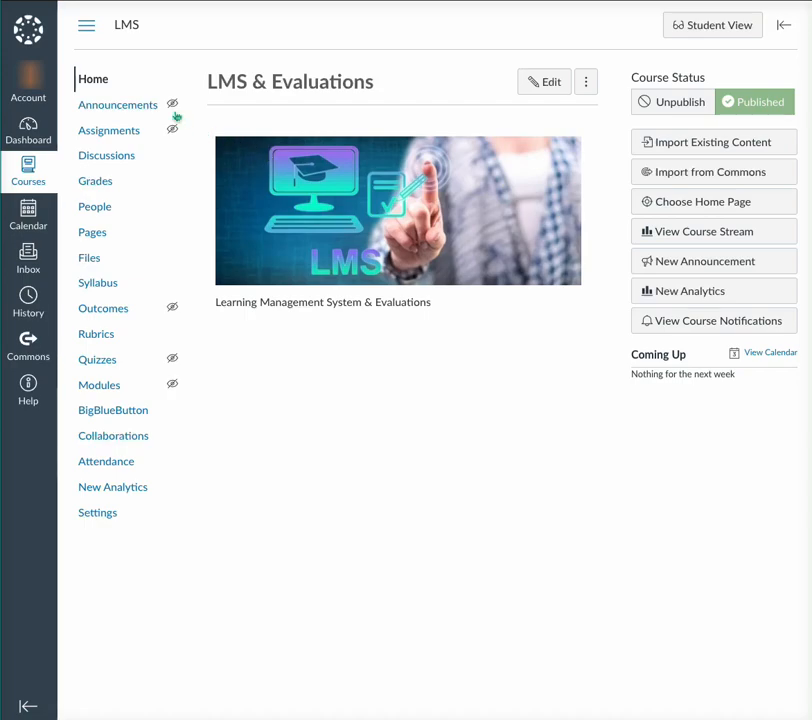
Open the account profile for editing and save it, and view the profile picture options without choosing one.
click(28, 80)
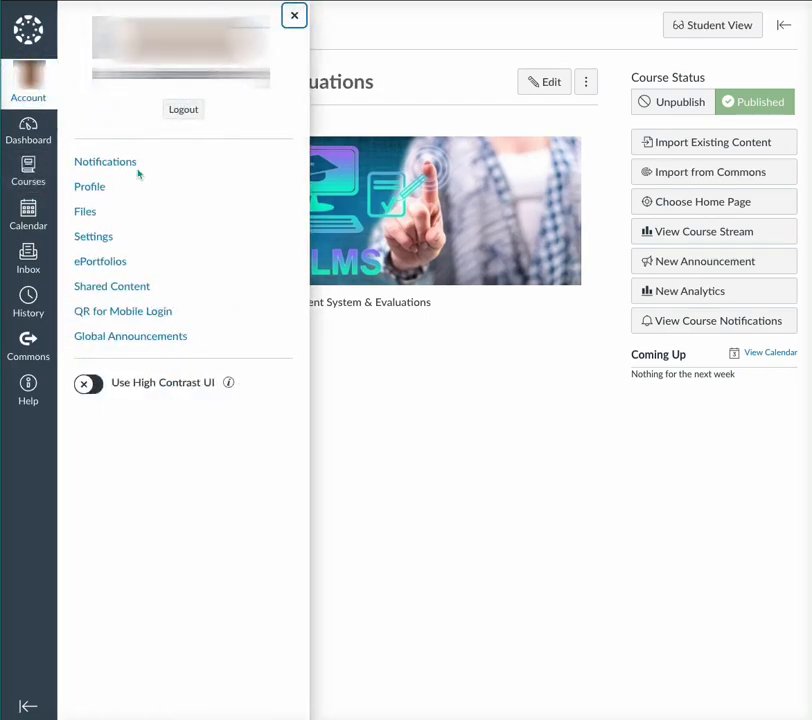
click(96, 189)
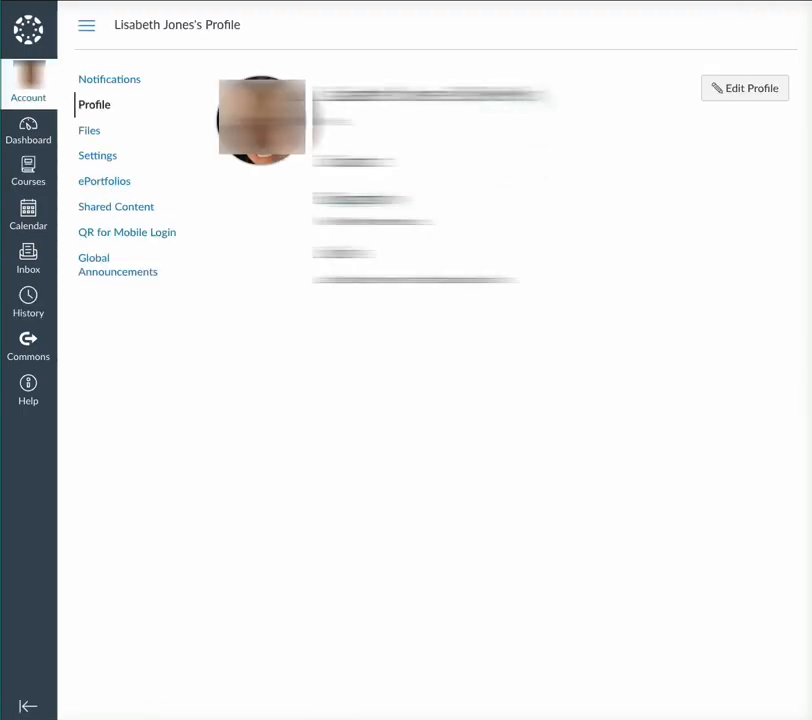
click(763, 89)
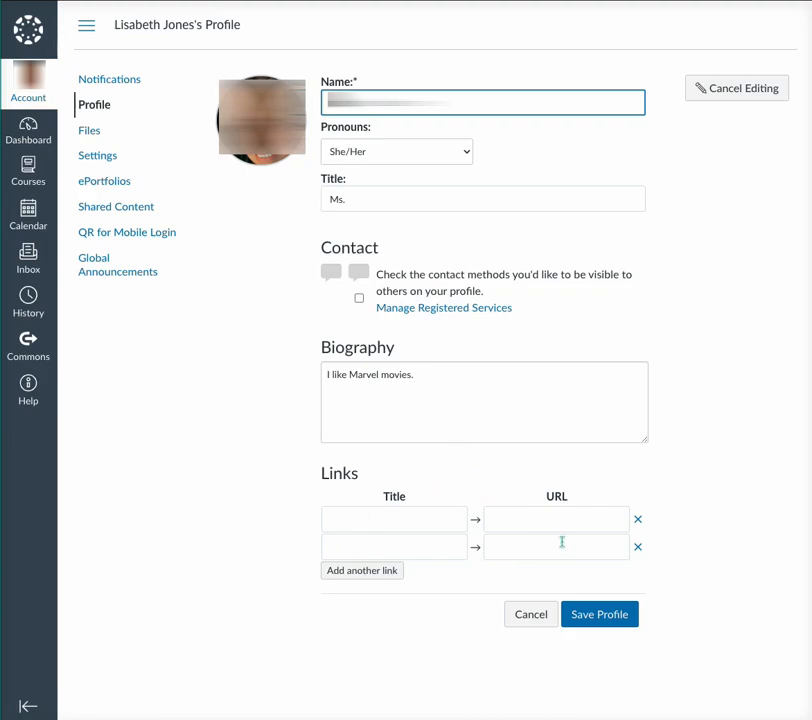
click(616, 620)
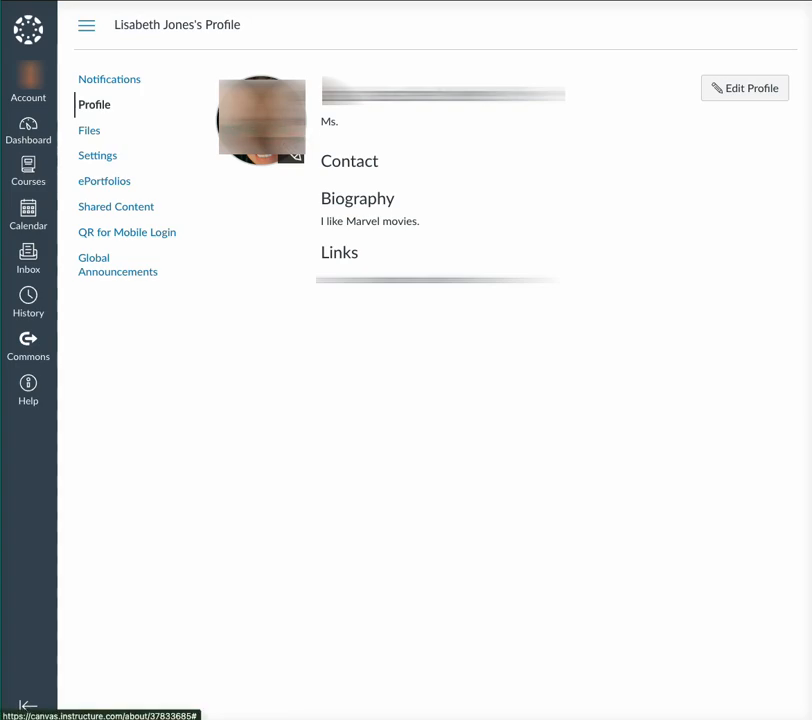
click(262, 122)
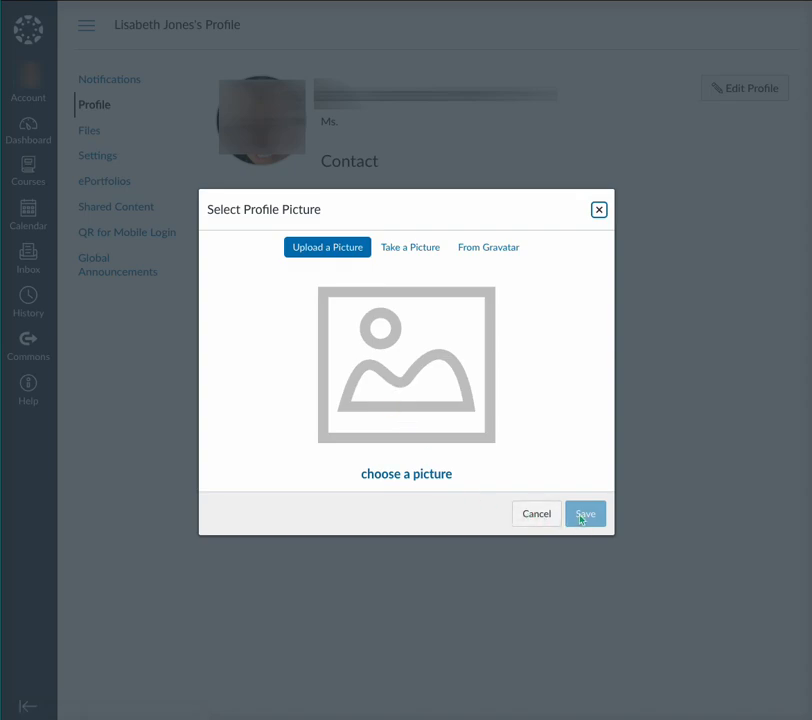
click(539, 517)
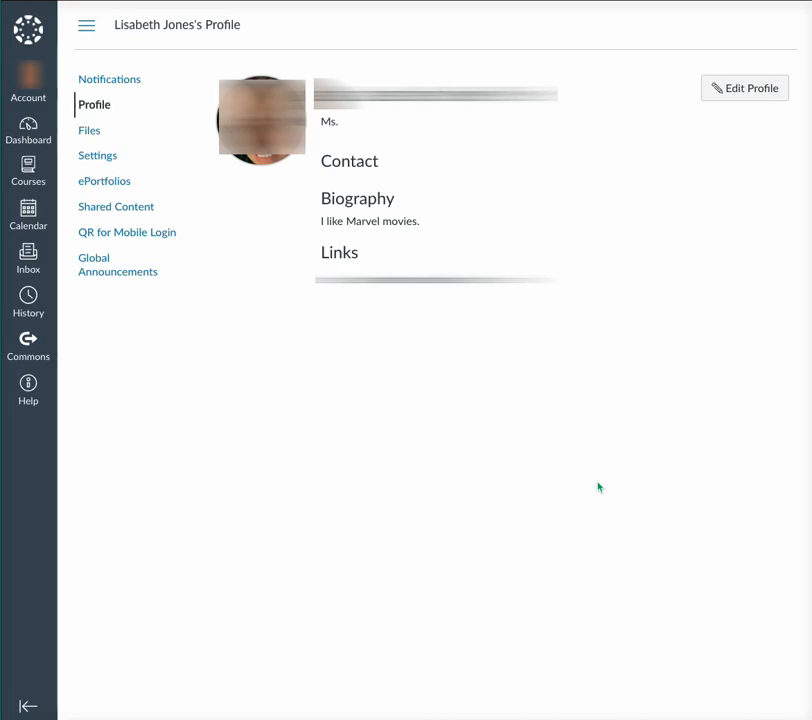
Return to the LMS & Evaluations course, preview its home page in Student View, and leave the preview.
click(30, 172)
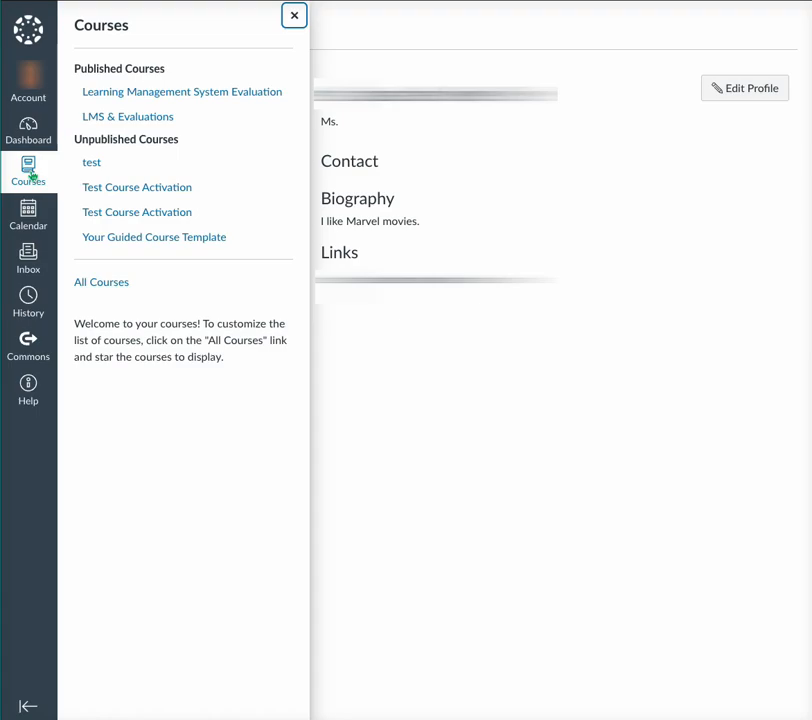
click(135, 118)
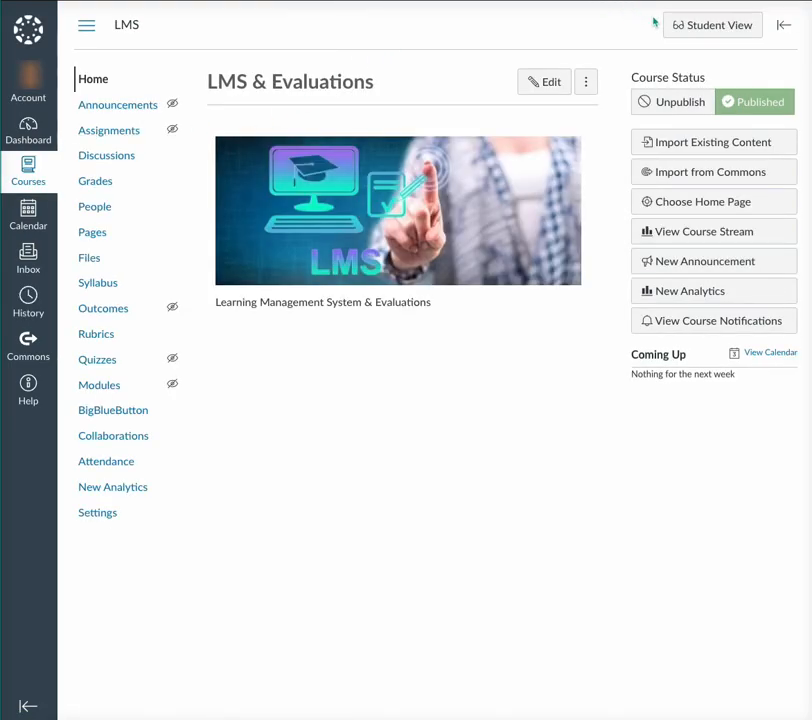
click(727, 34)
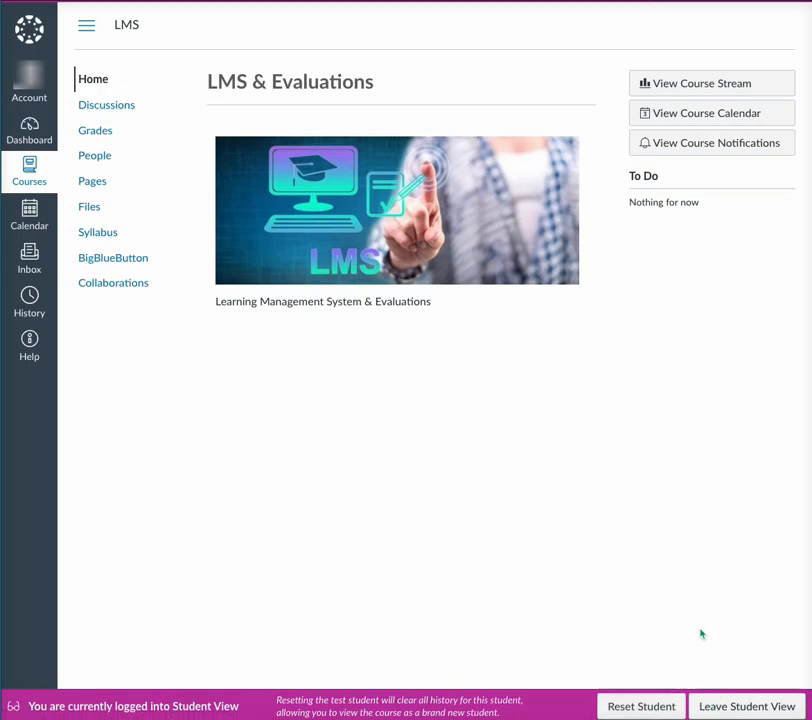
click(740, 713)
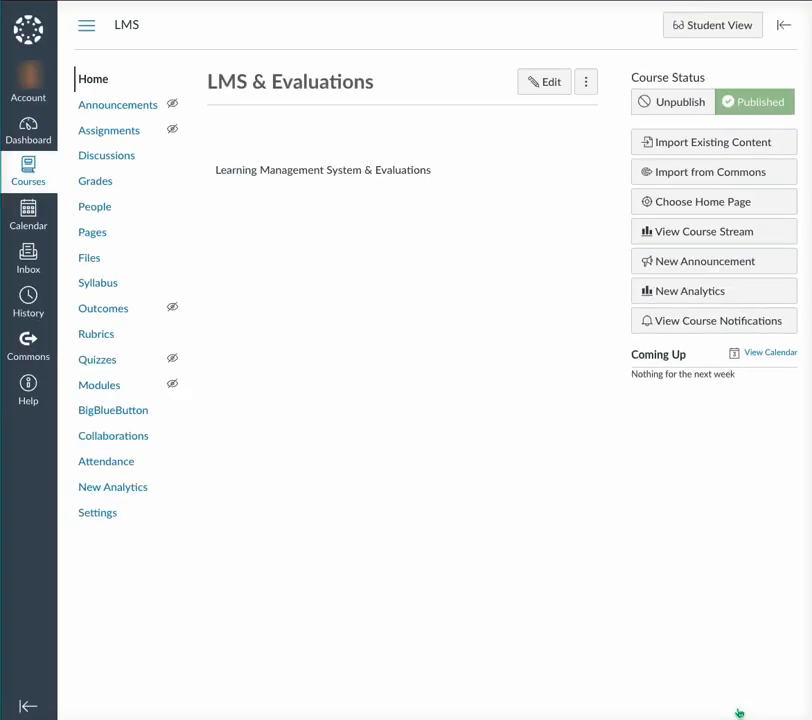